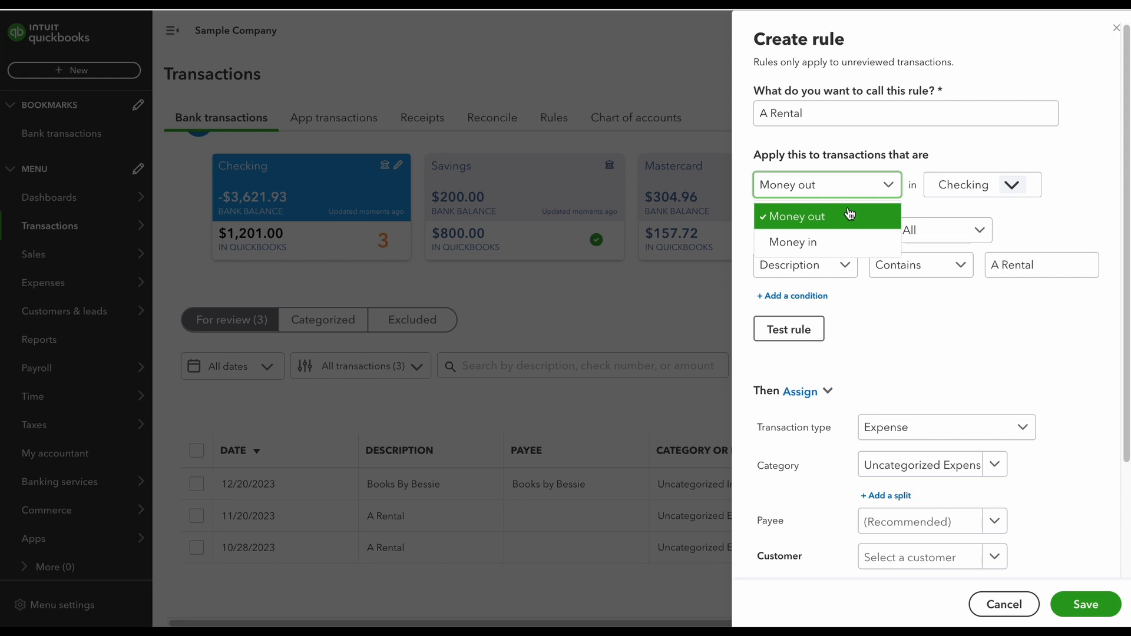
{"action": "left_click", "coordinate": [849, 213]}
{"action": "scroll", "coordinate": [923, 312], "scroll_direction": "down", "scroll_amount": 1}
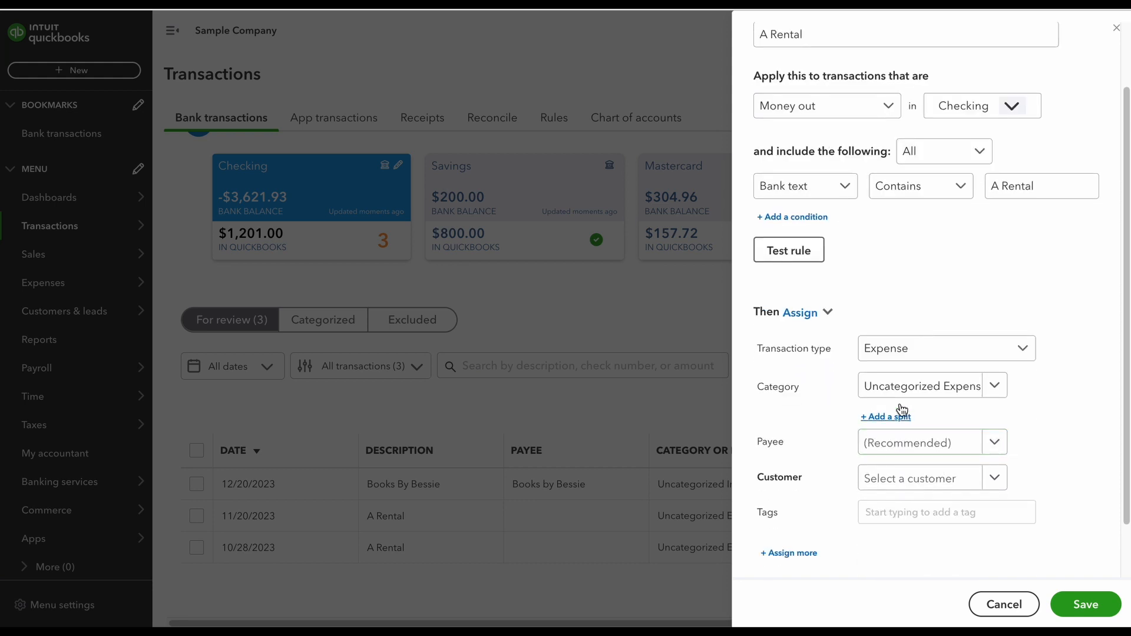
{"action": "left_click", "coordinate": [946, 396]}
{"action": "left_click", "coordinate": [683, 421]}
{"action": "left_click", "coordinate": [970, 452]}
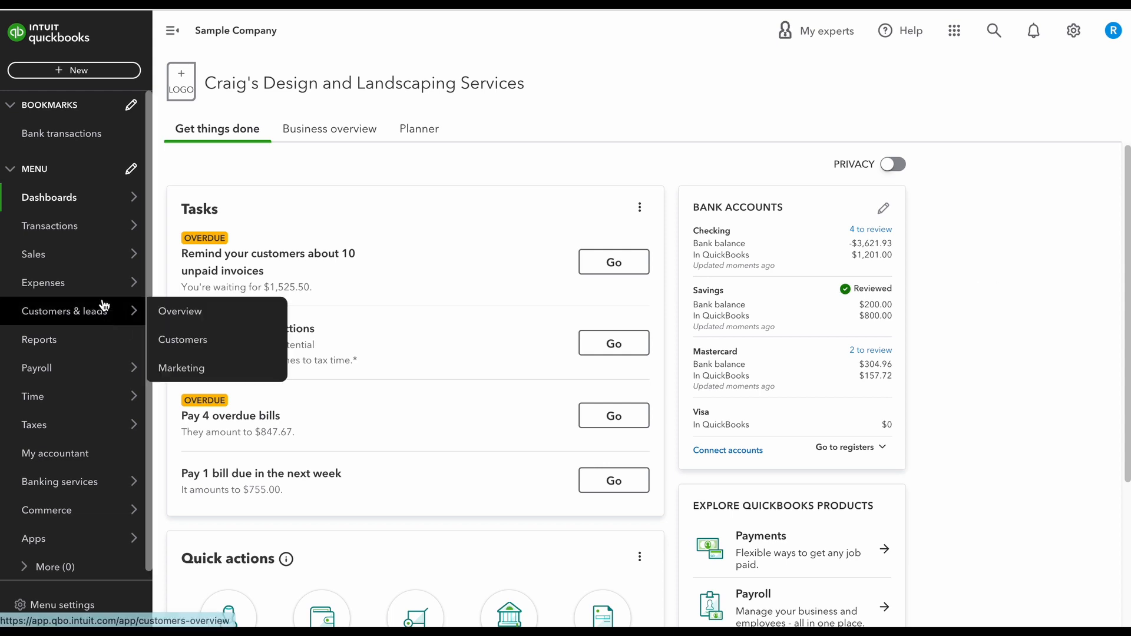
- Open the bank transactions and look over the Checking account's items for review
{"action": "mouse_move", "coordinate": [85, 232]}
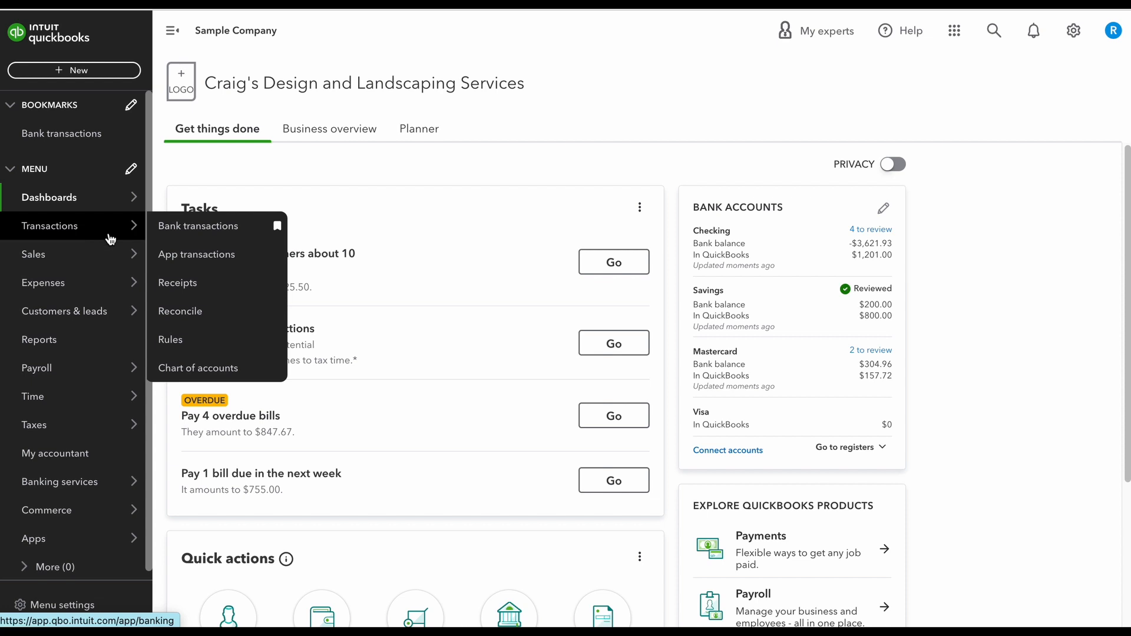
{"action": "left_click", "coordinate": [182, 233]}
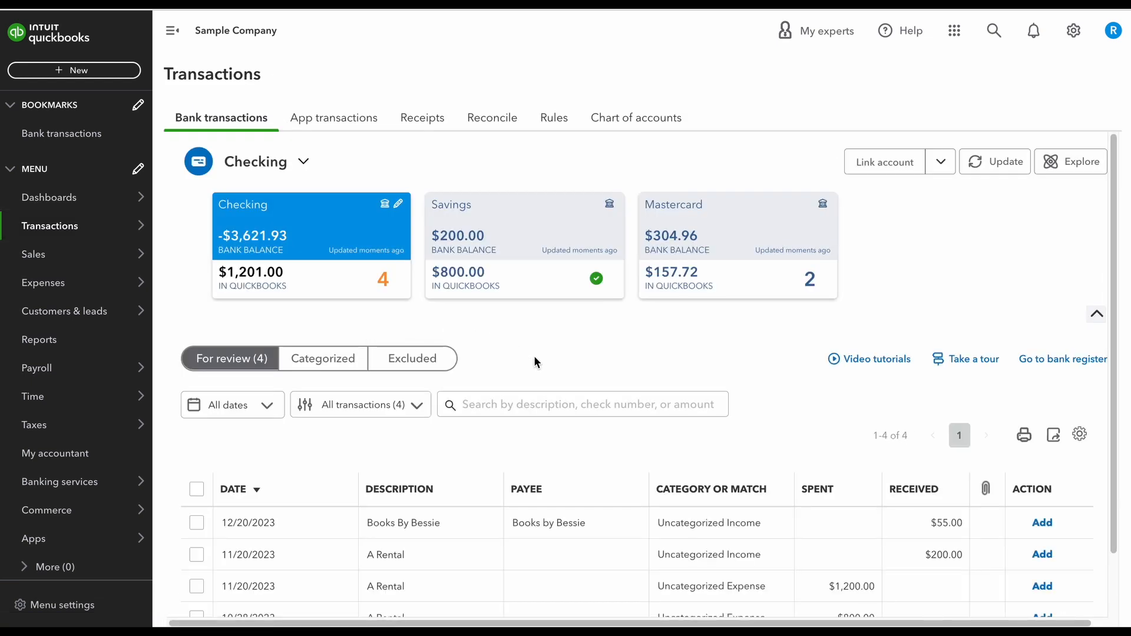
{"action": "scroll", "coordinate": [533, 355], "scroll_direction": "down", "scroll_amount": 1}
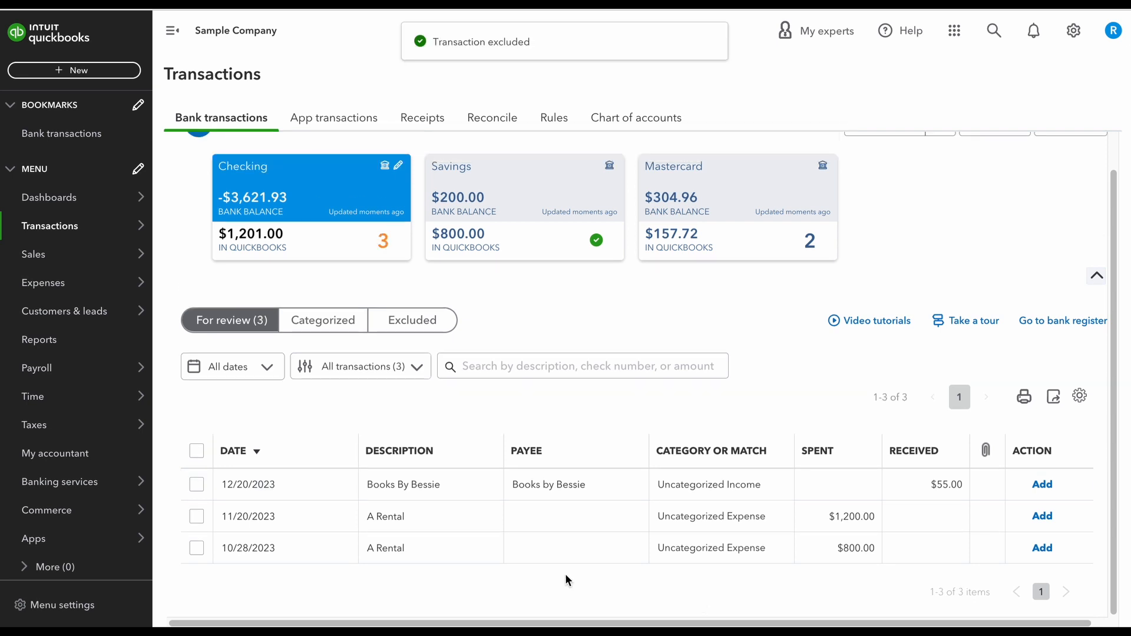
- Start a rule from the 11/20/2023 A Rental expense of $1,200.00 and name it "A Rental"
{"action": "left_click", "coordinate": [459, 516]}
{"action": "scroll", "coordinate": [461, 520], "scroll_direction": "down", "scroll_amount": 4}
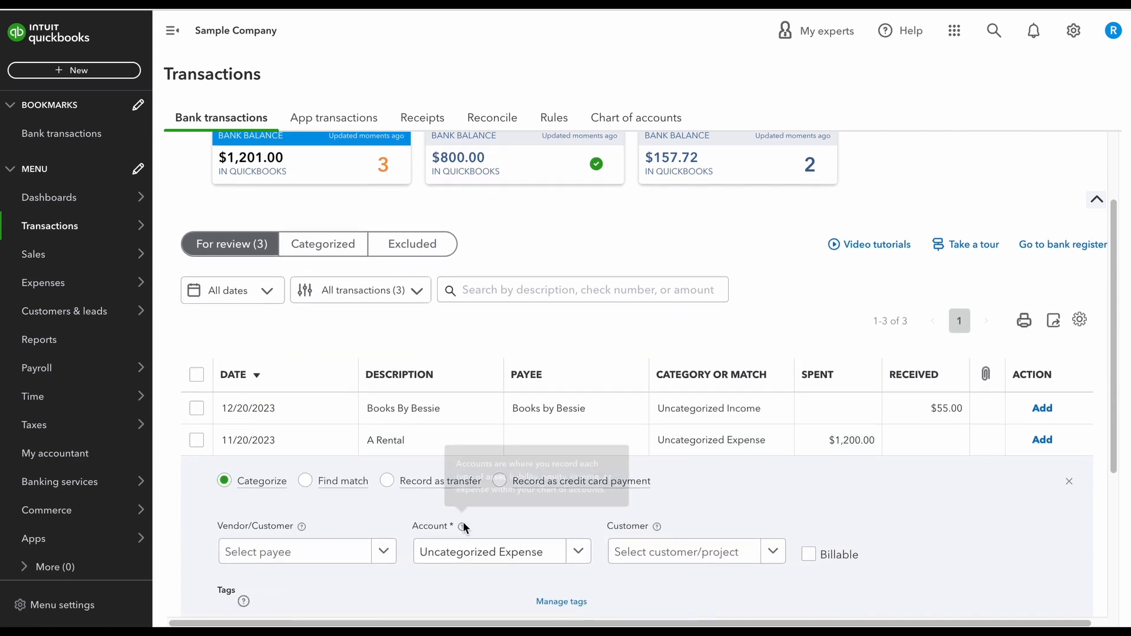
{"action": "scroll", "coordinate": [386, 559], "scroll_direction": "down", "scroll_amount": 1}
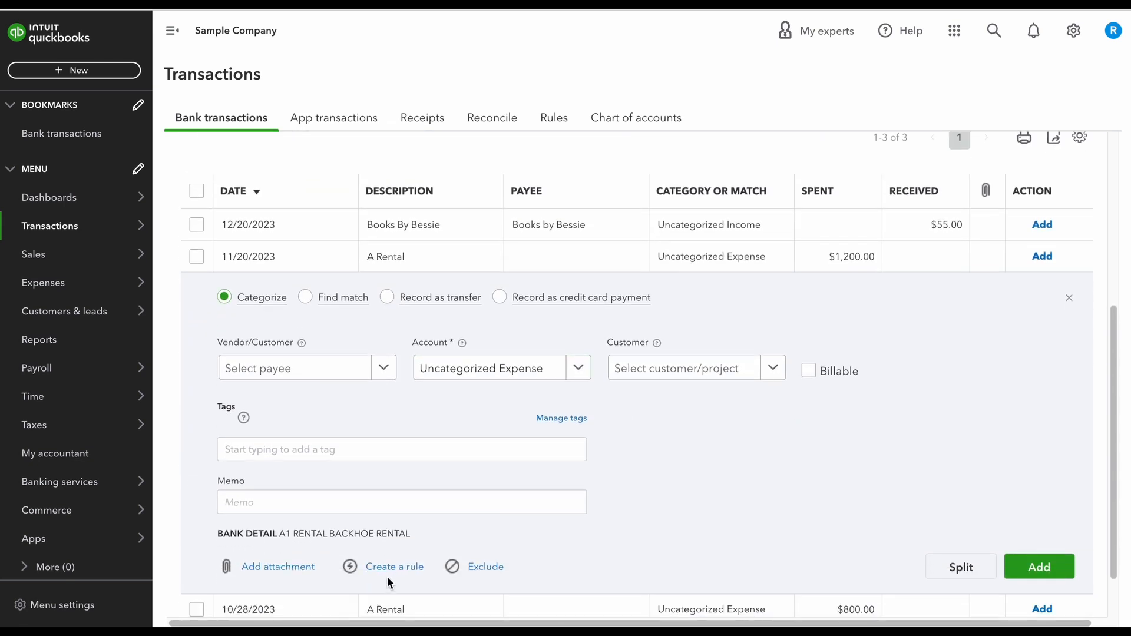
{"action": "left_click", "coordinate": [383, 570]}
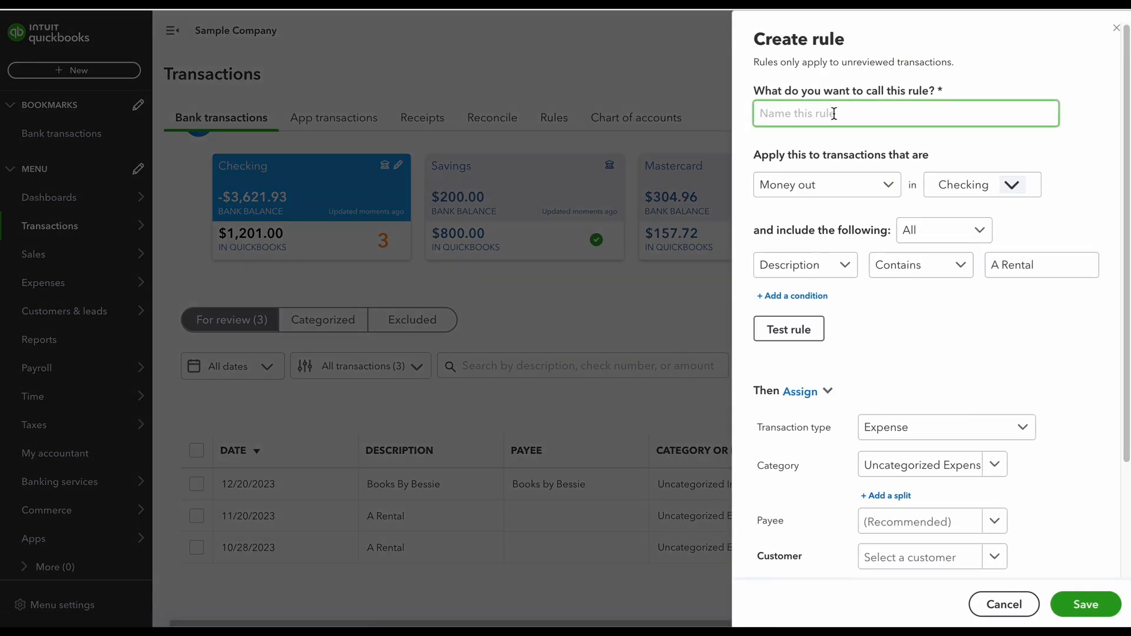
{"action": "type", "text": "A Rental"}
- Apply the rule to Money out transactions in the Checking account only
{"action": "left_click", "coordinate": [870, 183]}
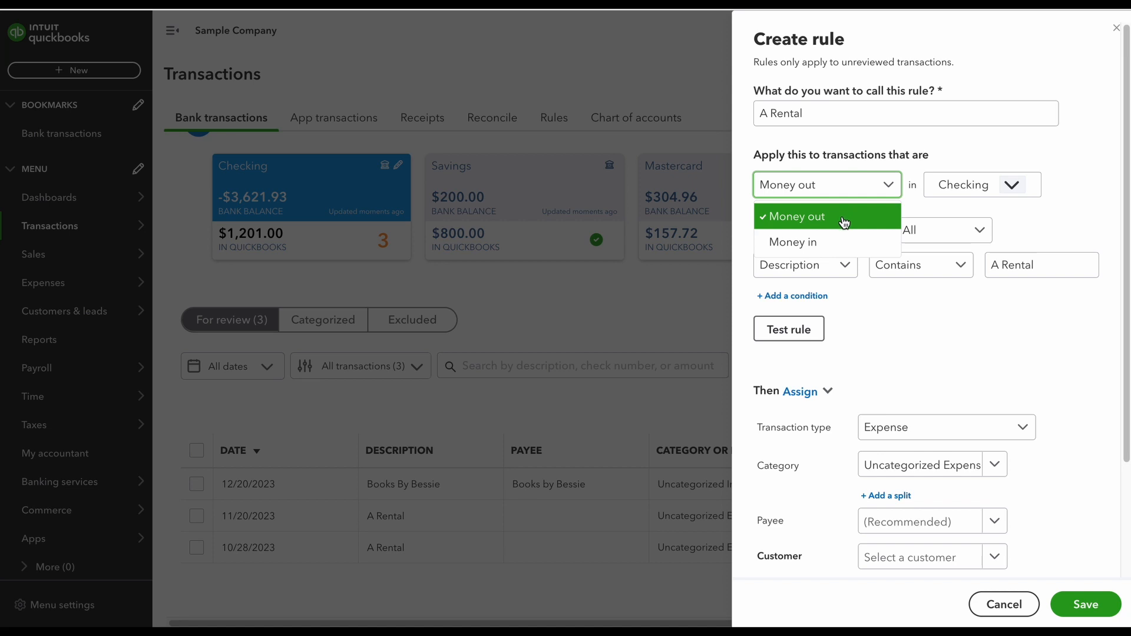
{"action": "left_click", "coordinate": [848, 215]}
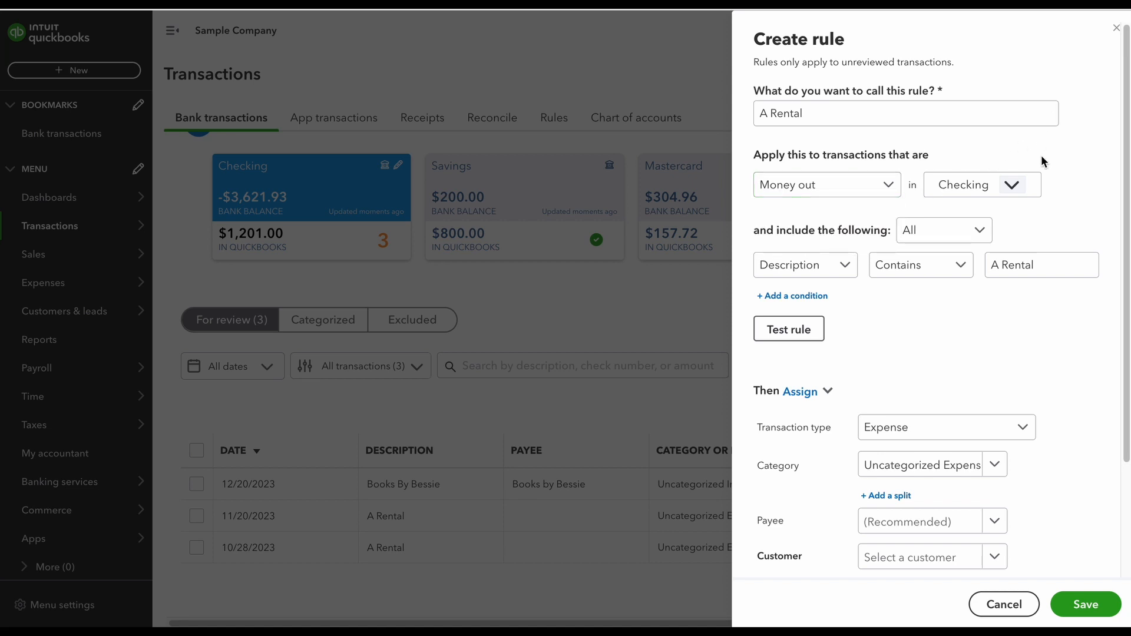
{"action": "left_click", "coordinate": [1019, 188]}
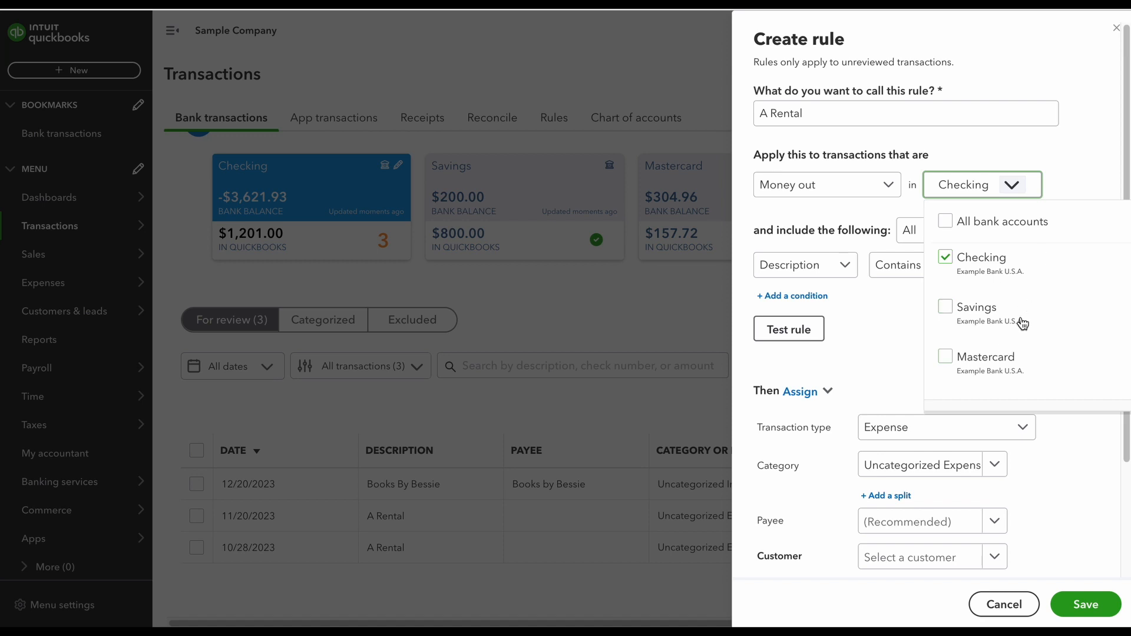
{"action": "left_click", "coordinate": [1090, 155]}
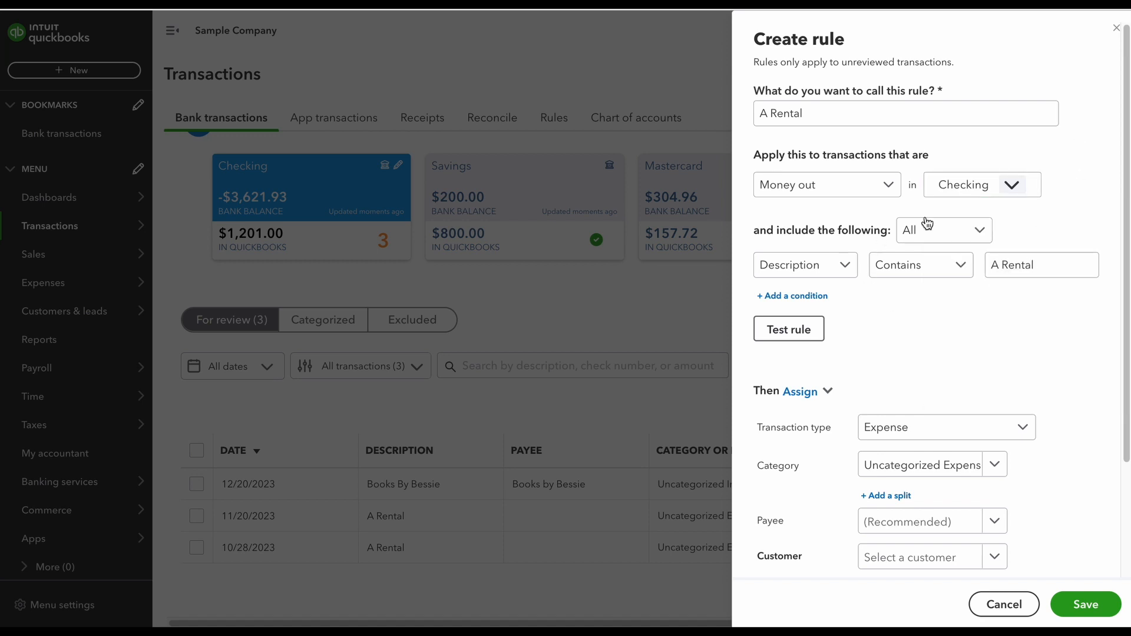
- Keep matching on All and make the rule's condition check that Bank text contains "A Rental"
{"action": "left_click", "coordinate": [929, 234]}
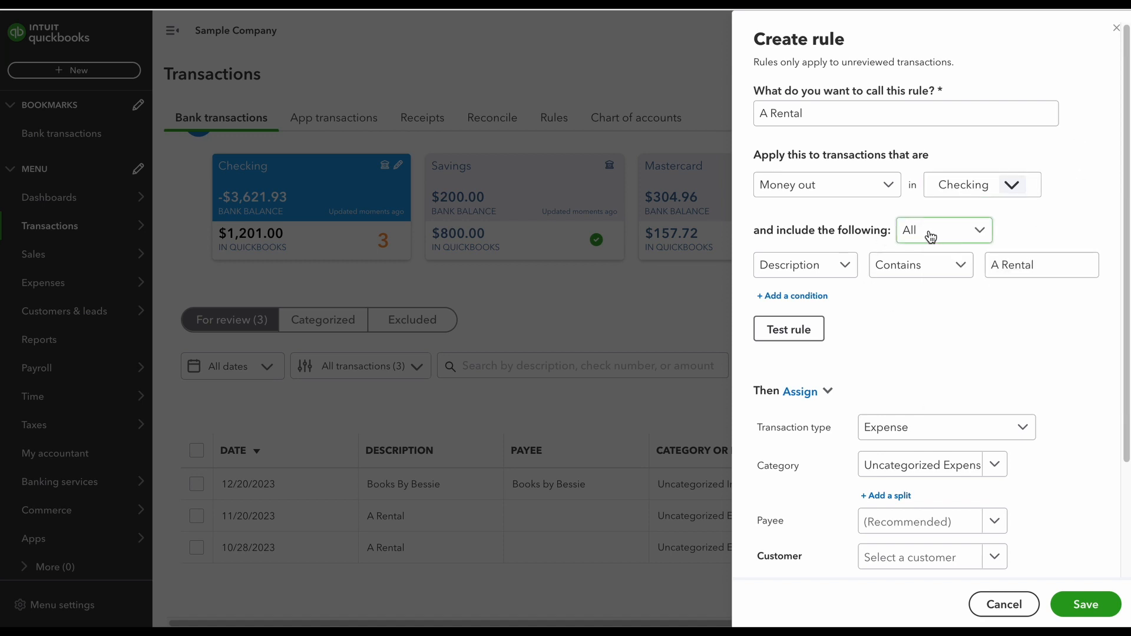
{"action": "left_click", "coordinate": [824, 272]}
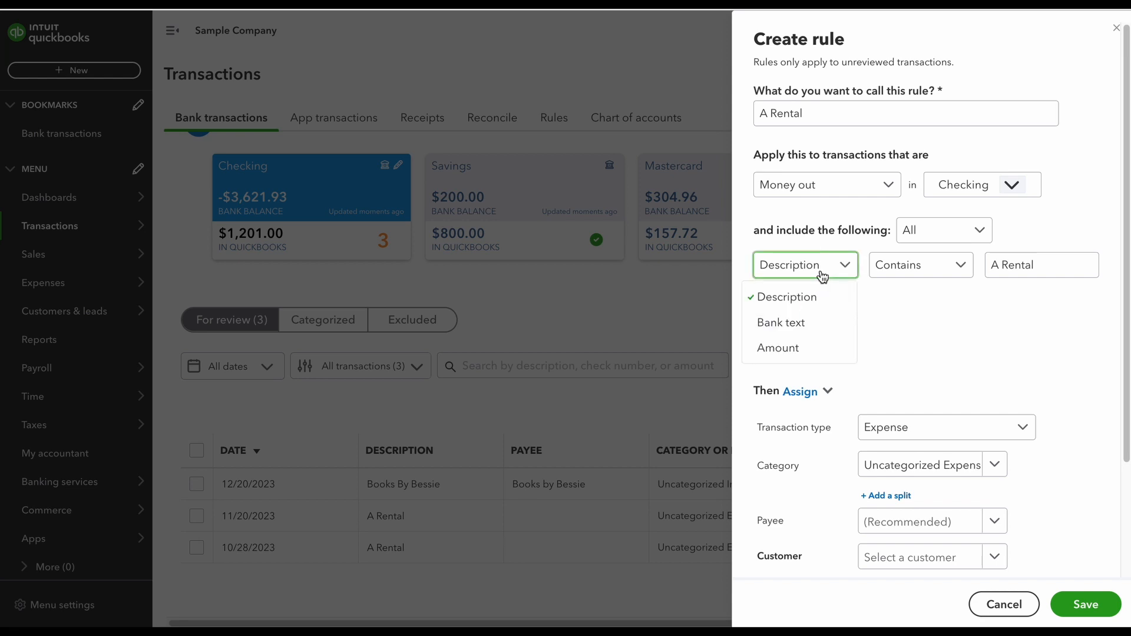
{"action": "left_click", "coordinate": [807, 323]}
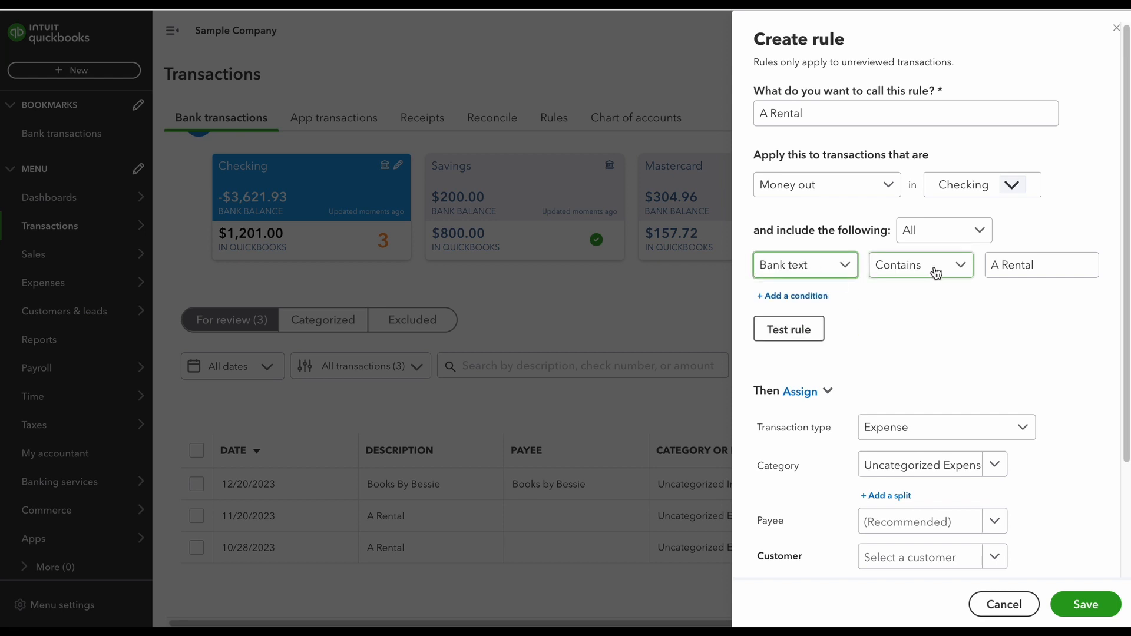
- Try a second condition of Amount Equals 200 with matching set to Any, and delete that condition
{"action": "left_click", "coordinate": [824, 300]}
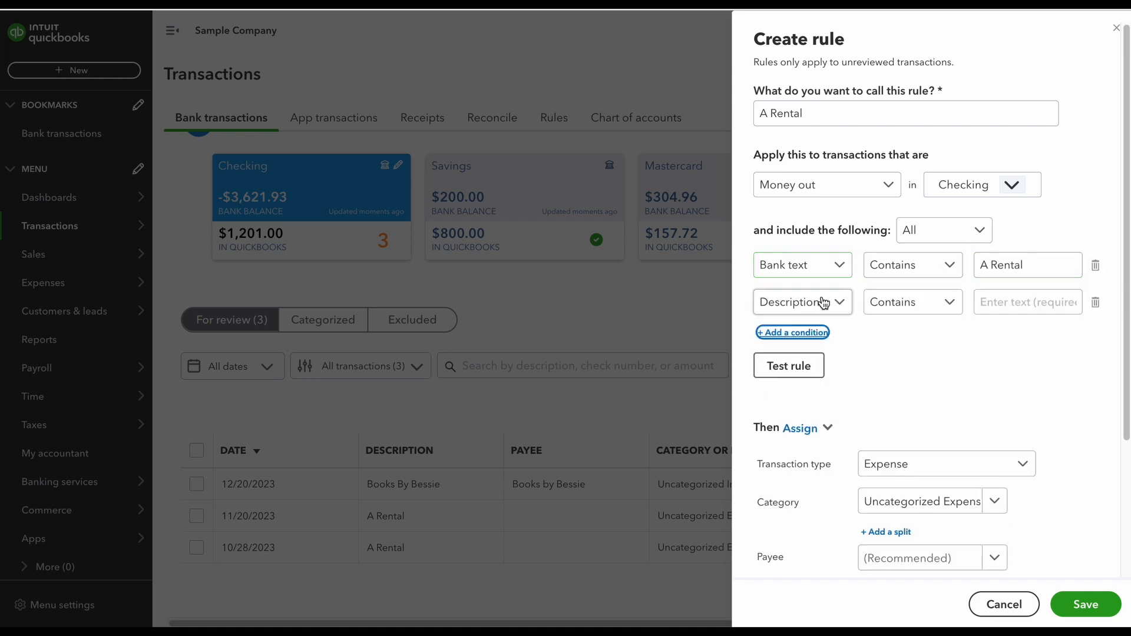
{"action": "left_click", "coordinate": [831, 310]}
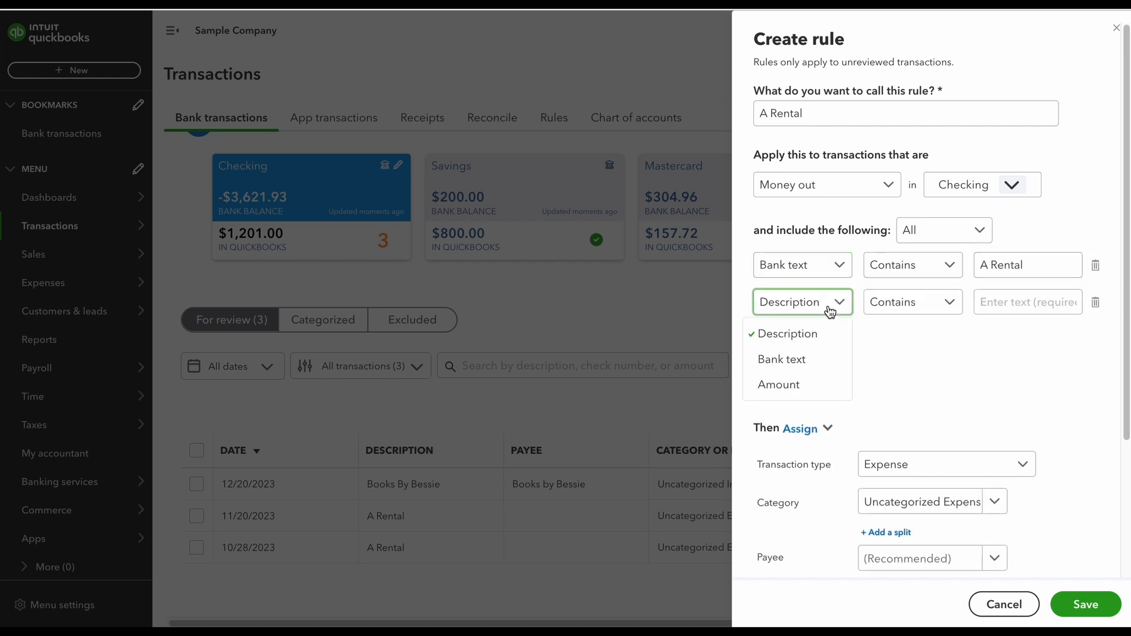
{"action": "left_click", "coordinate": [819, 393]}
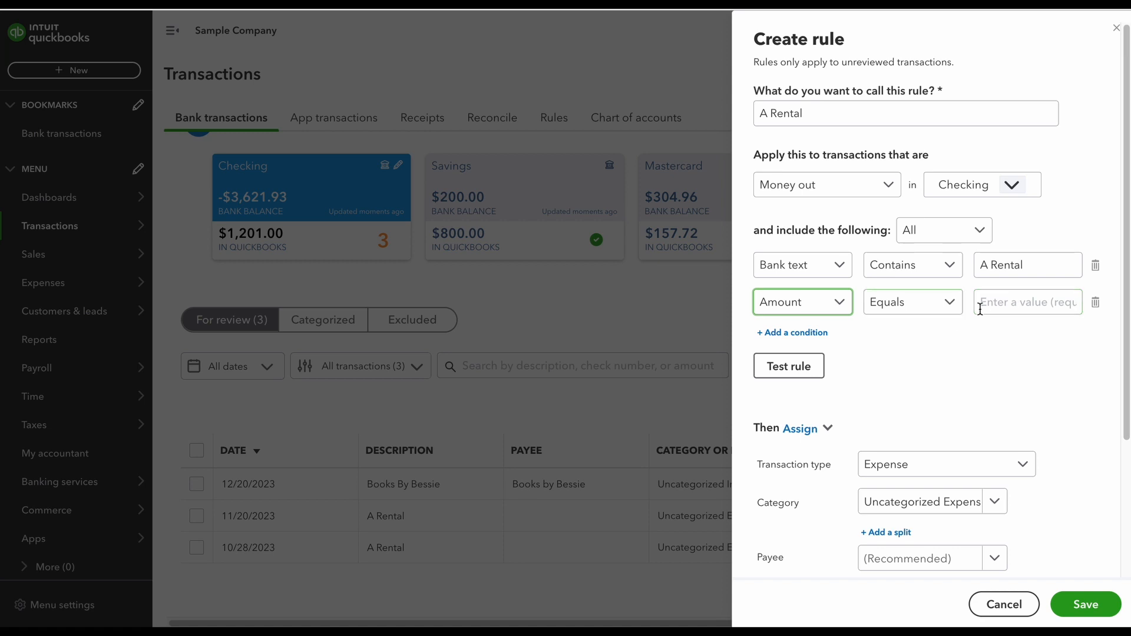
{"action": "left_click", "coordinate": [947, 302]}
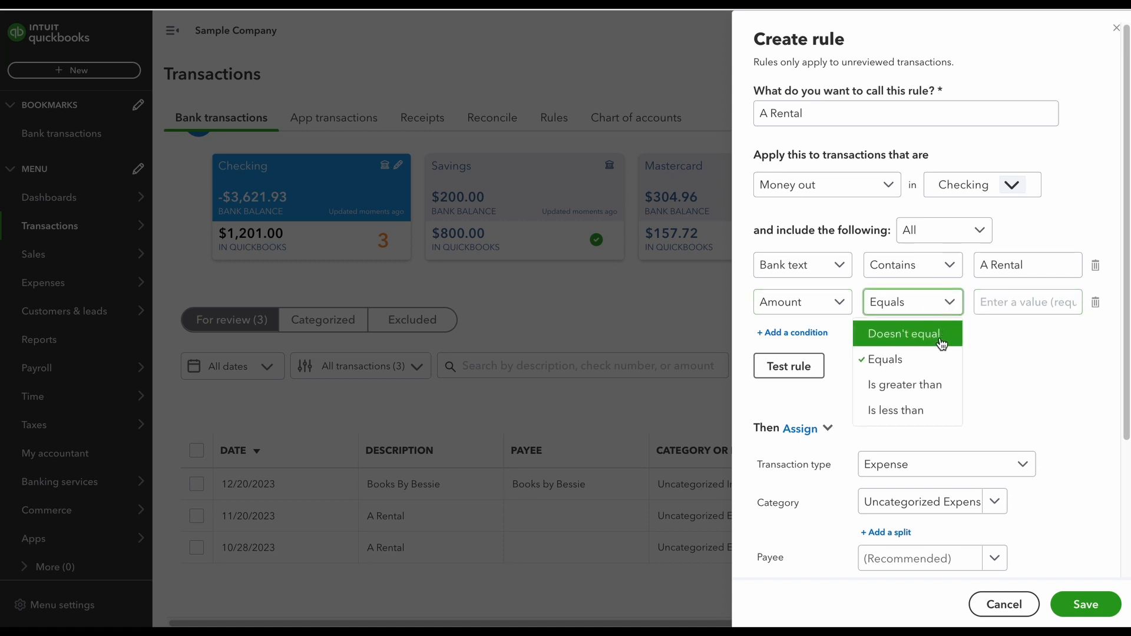
{"action": "left_click", "coordinate": [997, 352]}
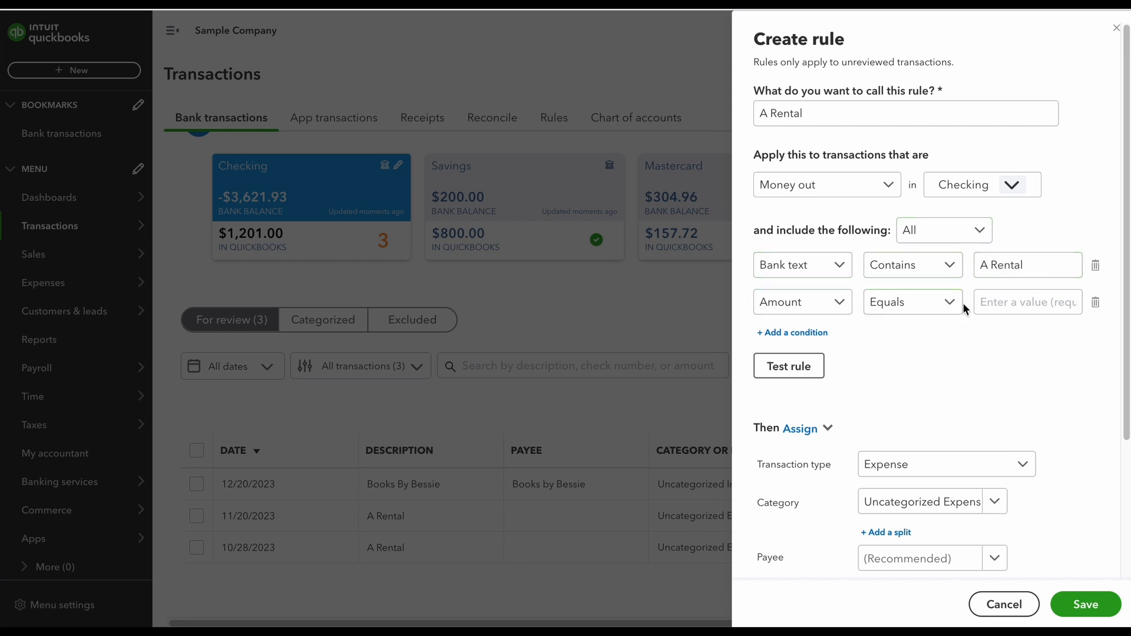
{"action": "left_click", "coordinate": [987, 239]}
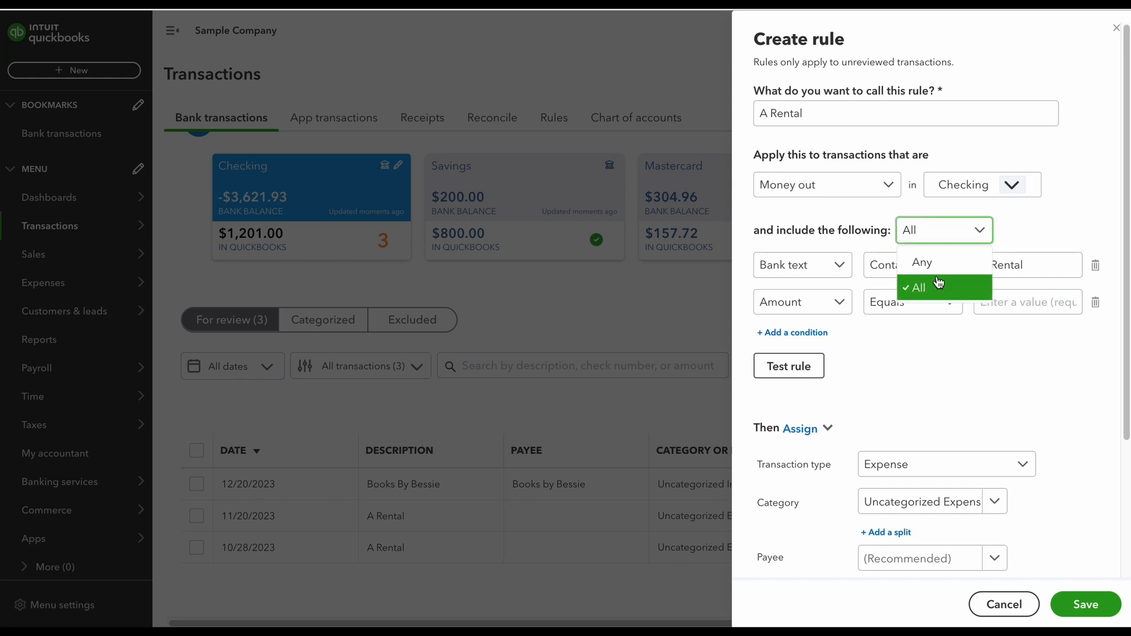
{"action": "left_click", "coordinate": [957, 267]}
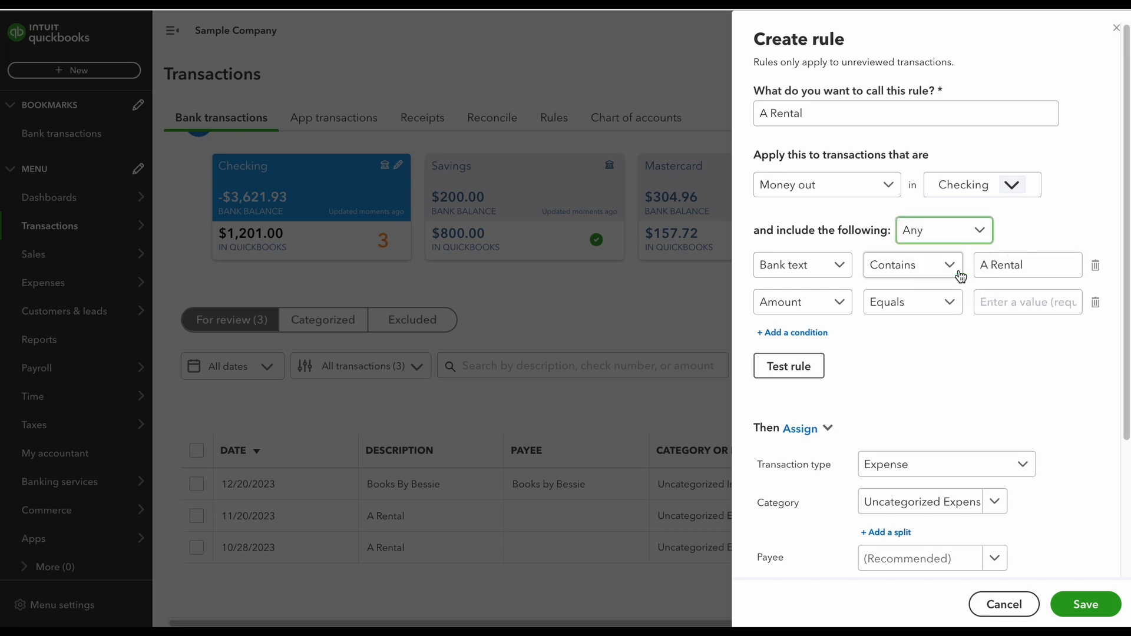
{"action": "left_click", "coordinate": [1001, 304]}
{"action": "type", "text": "200"}
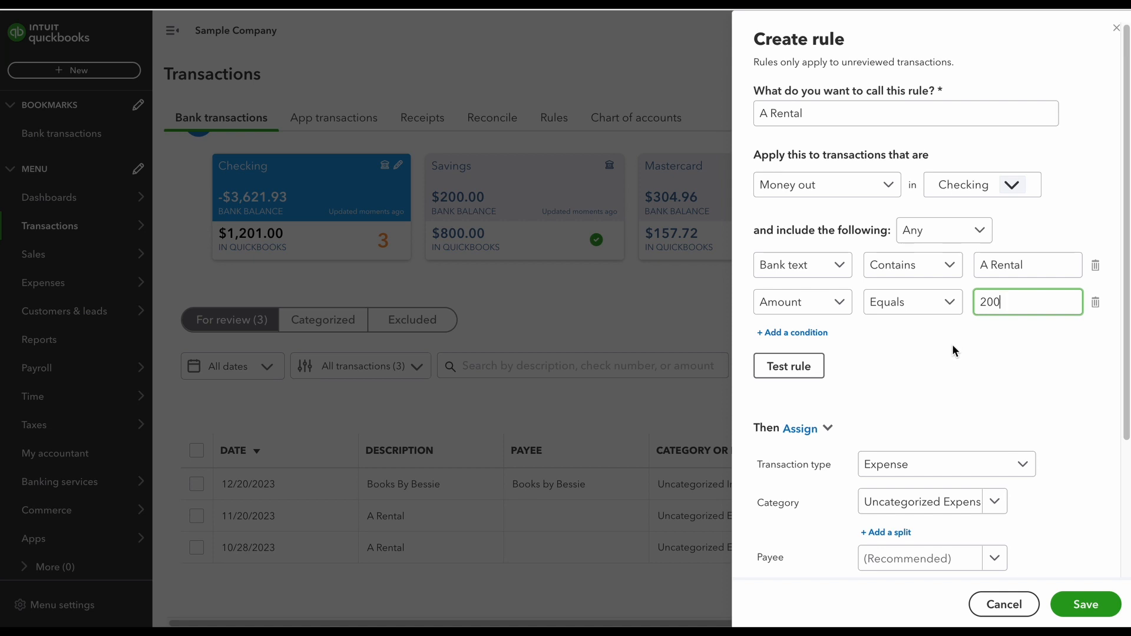
{"action": "left_click", "coordinate": [1094, 302]}
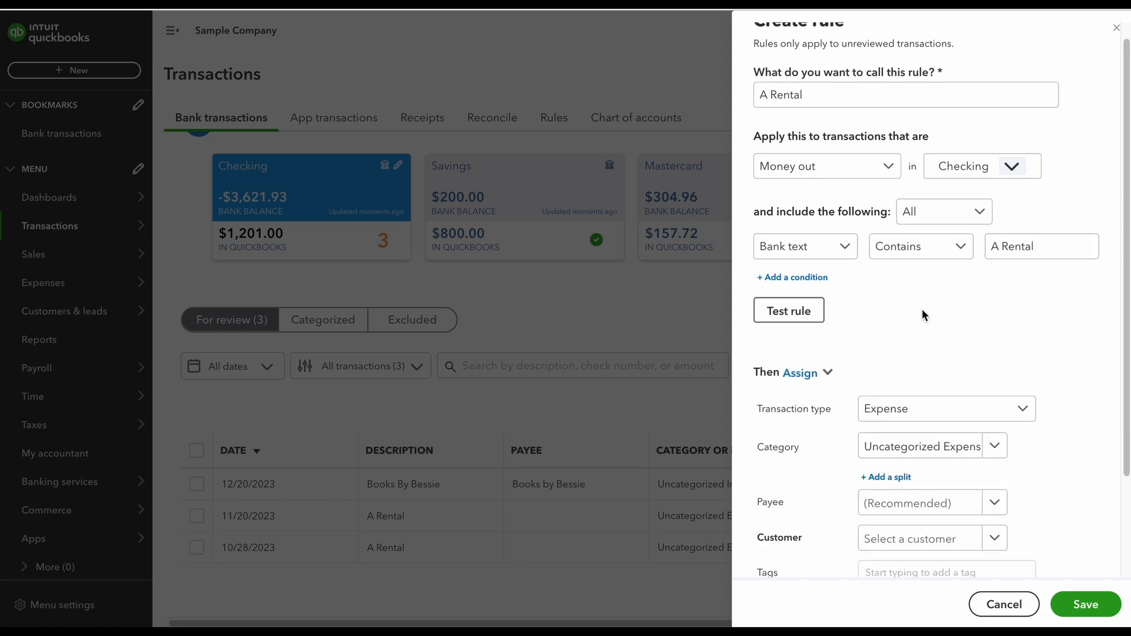
- Assign the Travel category and the payee A Rental, and test the rule against the unreviewed transactions
{"action": "scroll", "coordinate": [923, 316], "scroll_direction": "down", "scroll_amount": 1}
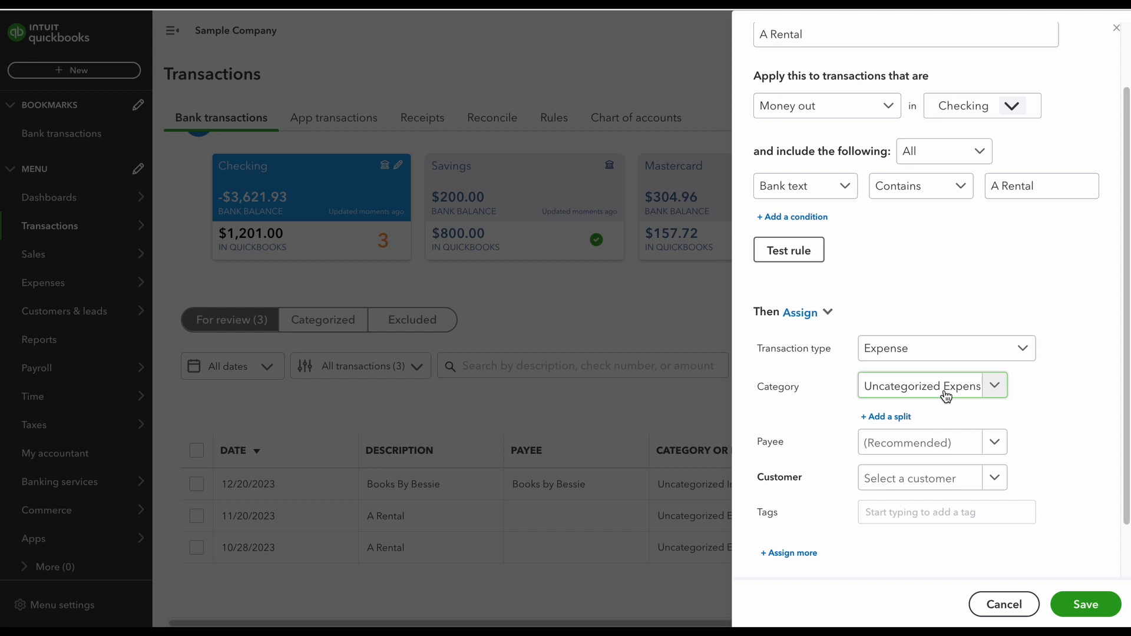
{"action": "left_click", "coordinate": [946, 396]}
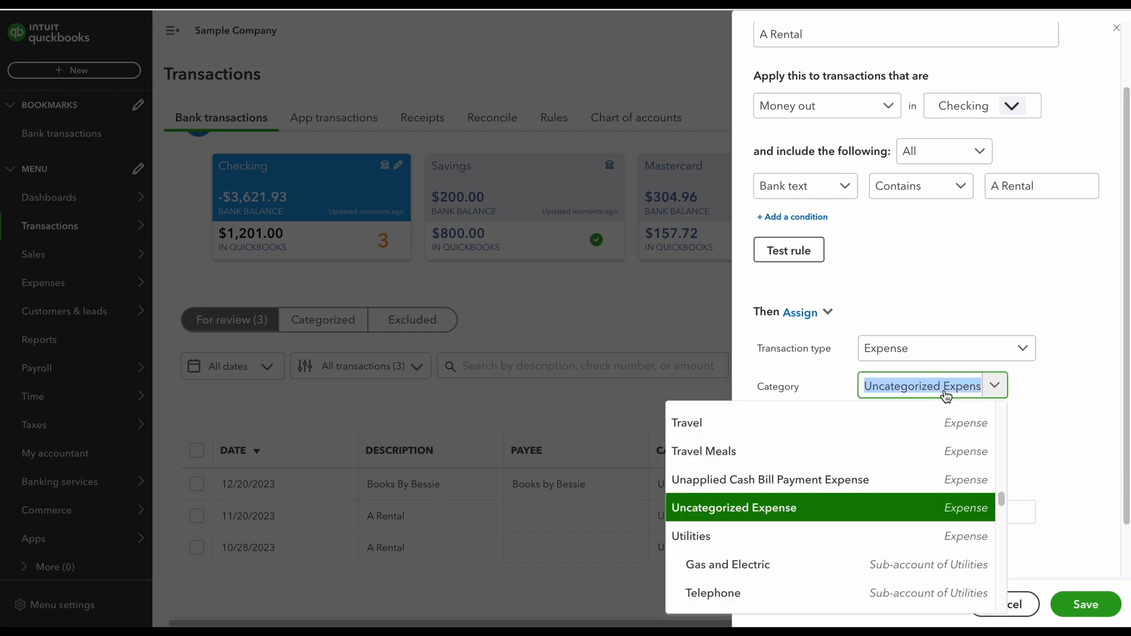
{"action": "left_click", "coordinate": [977, 421]}
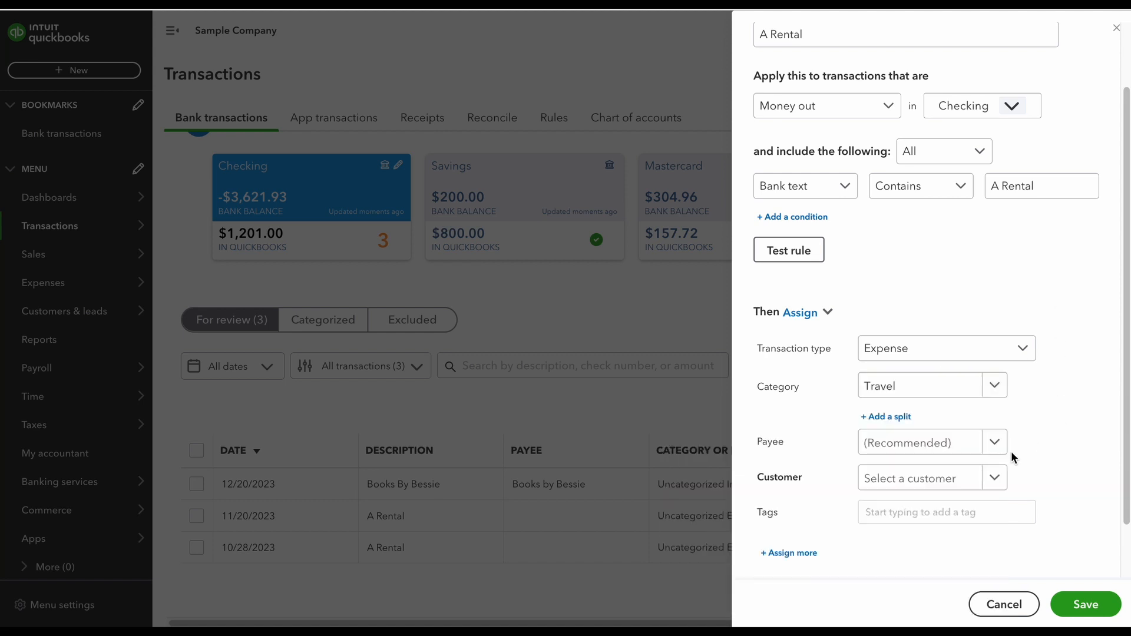
{"action": "left_click", "coordinate": [971, 453]}
{"action": "scroll", "coordinate": [882, 300], "scroll_direction": "up", "scroll_amount": 2}
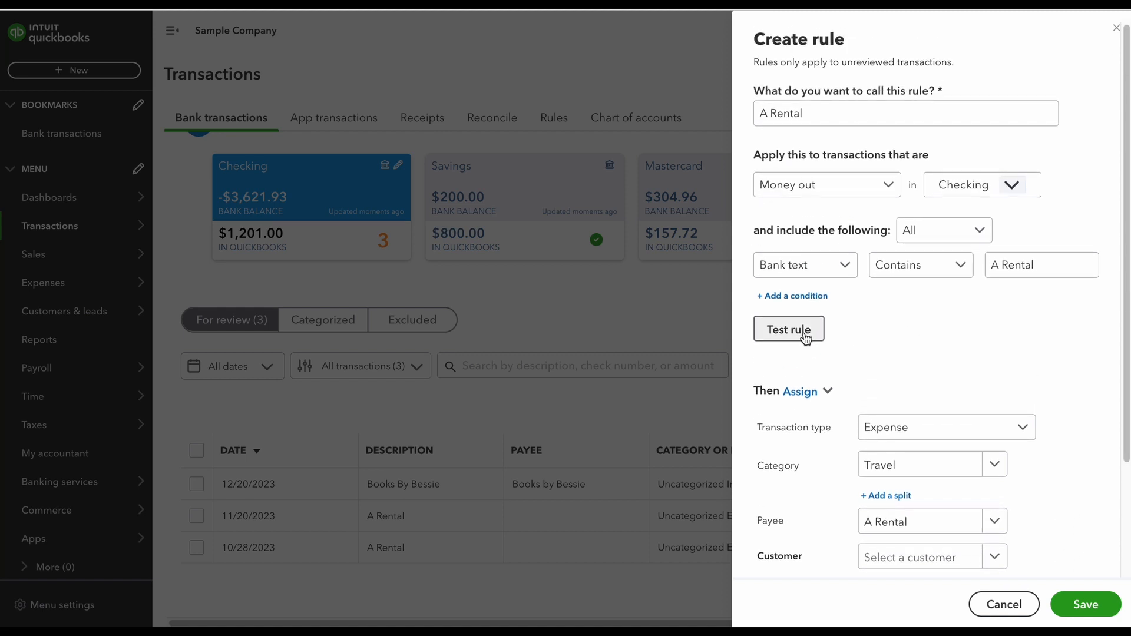
{"action": "left_click", "coordinate": [806, 336]}
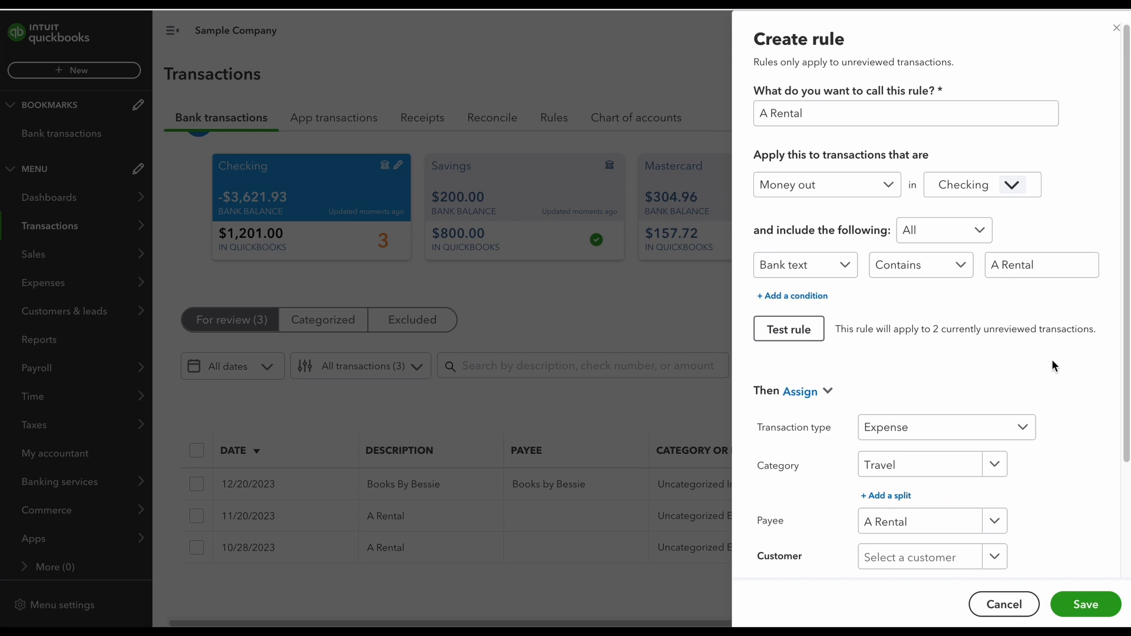
- Turn off auto-add for the A Rental rule and save it
{"action": "scroll", "coordinate": [1054, 361], "scroll_direction": "down", "scroll_amount": 3}
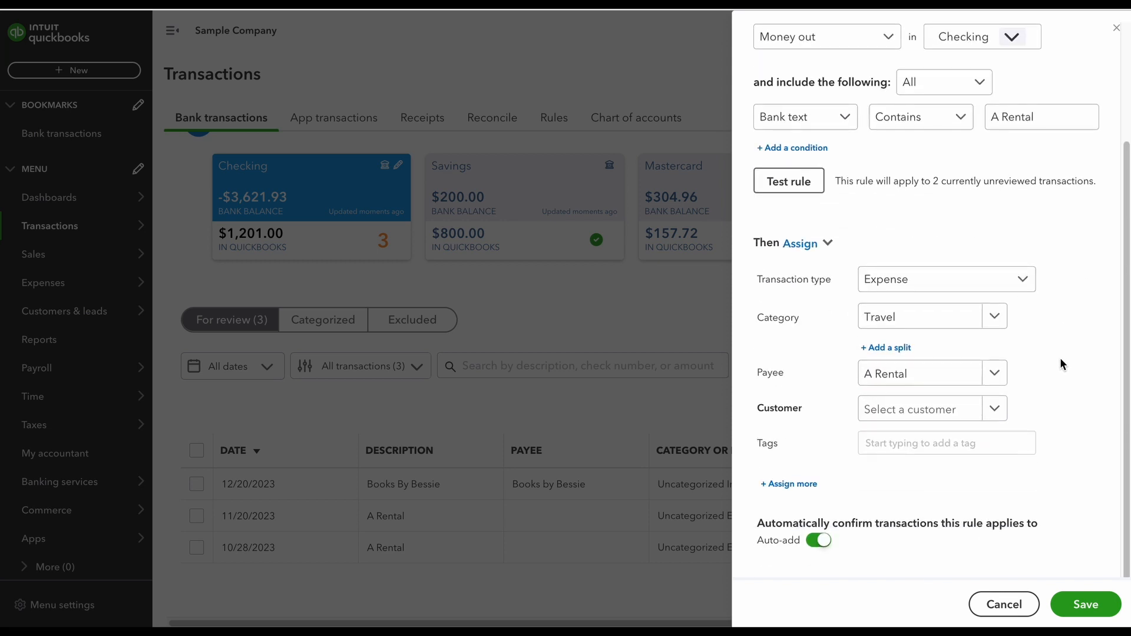
{"action": "left_click", "coordinate": [820, 540]}
{"action": "left_click", "coordinate": [1087, 605]}
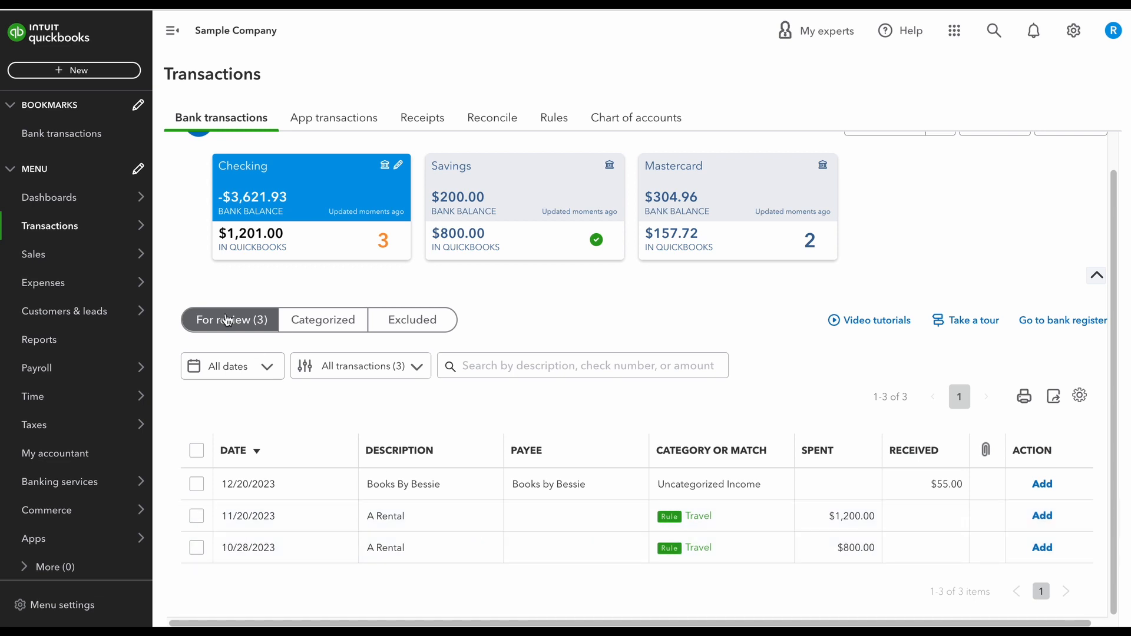
- Open the list of existing bank rules
{"action": "mouse_move", "coordinate": [97, 232]}
{"action": "left_click", "coordinate": [197, 339]}
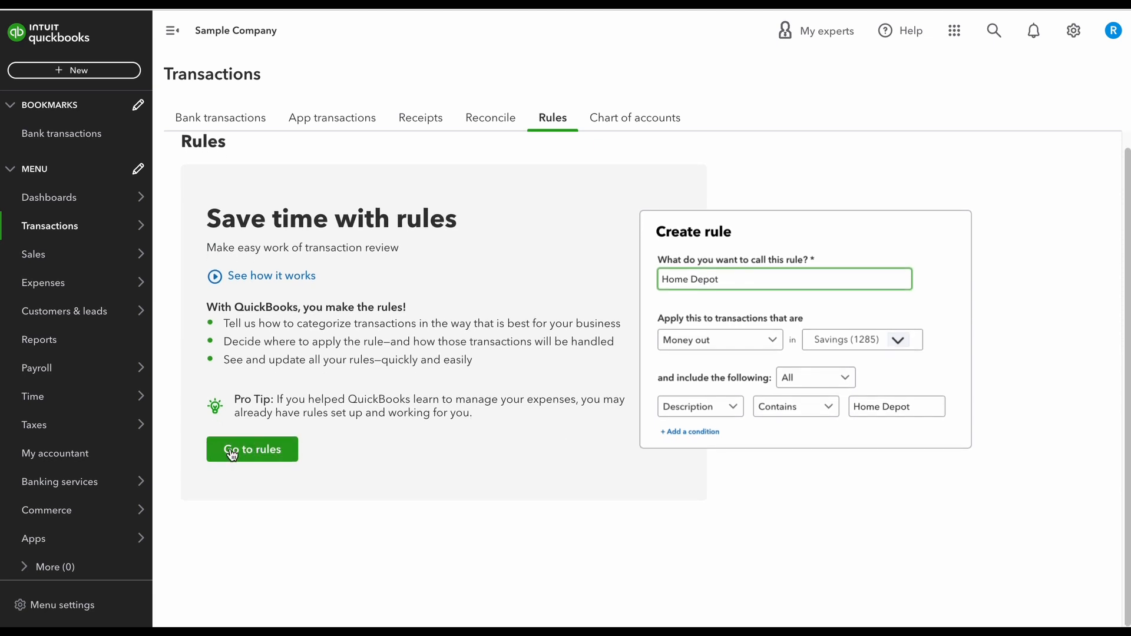
{"action": "left_click", "coordinate": [236, 449]}
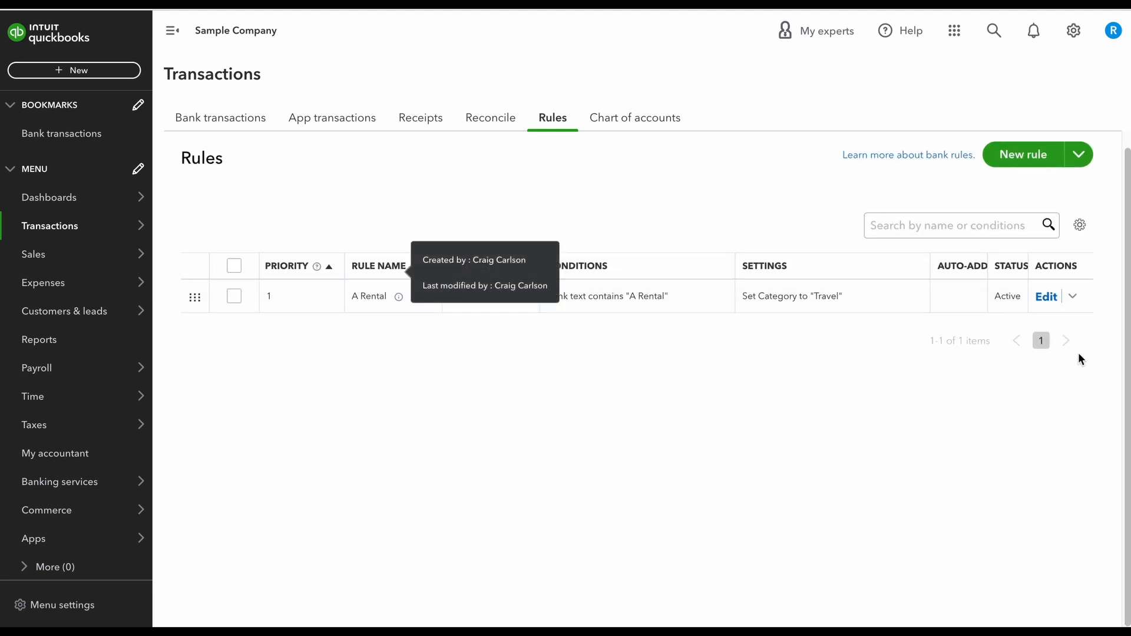
- Edit the A Rental rule to turn on auto-add, save it, and return to the bank transactions
{"action": "left_click", "coordinate": [1047, 298]}
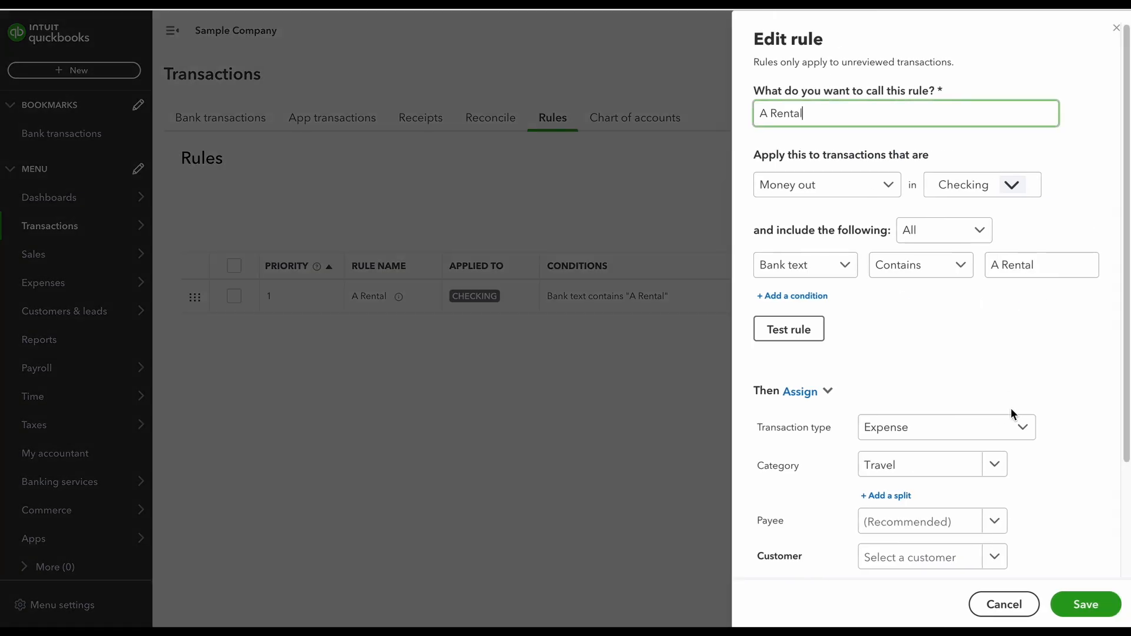
{"action": "scroll", "coordinate": [1009, 412], "scroll_direction": "down", "scroll_amount": 3}
{"action": "left_click", "coordinate": [818, 540]}
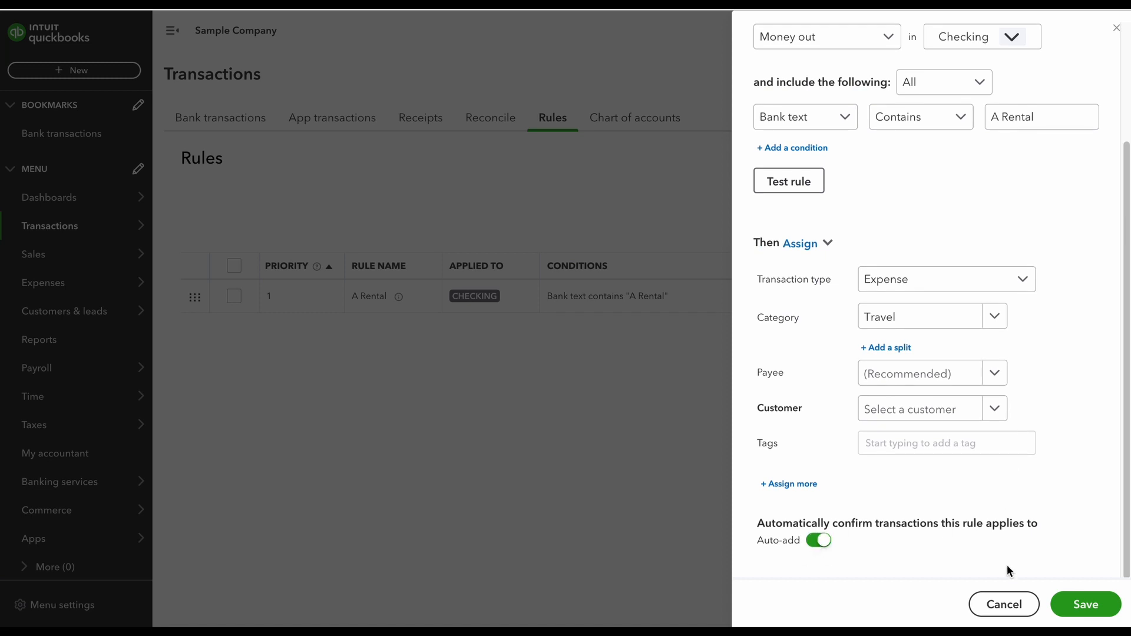
{"action": "left_click", "coordinate": [1087, 605]}
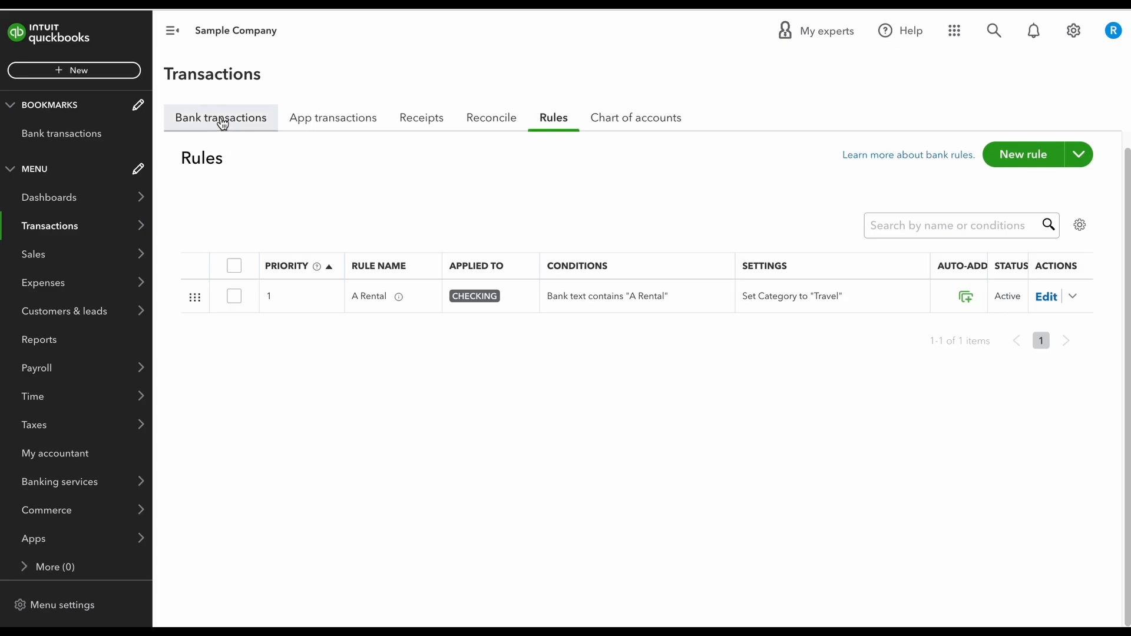
{"action": "left_click", "coordinate": [222, 118]}
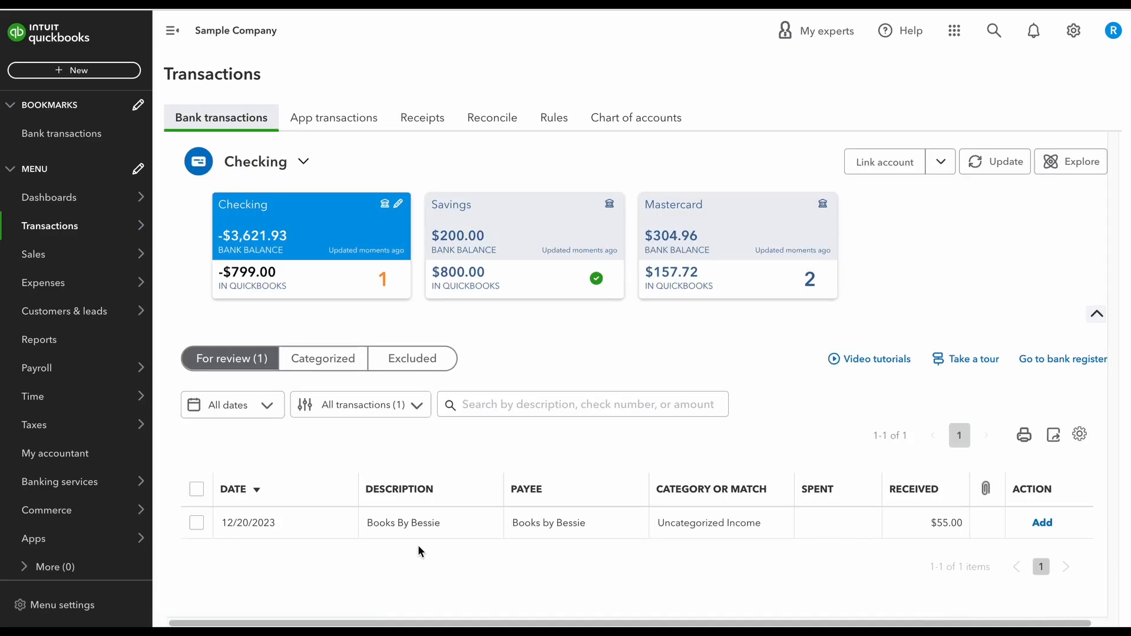